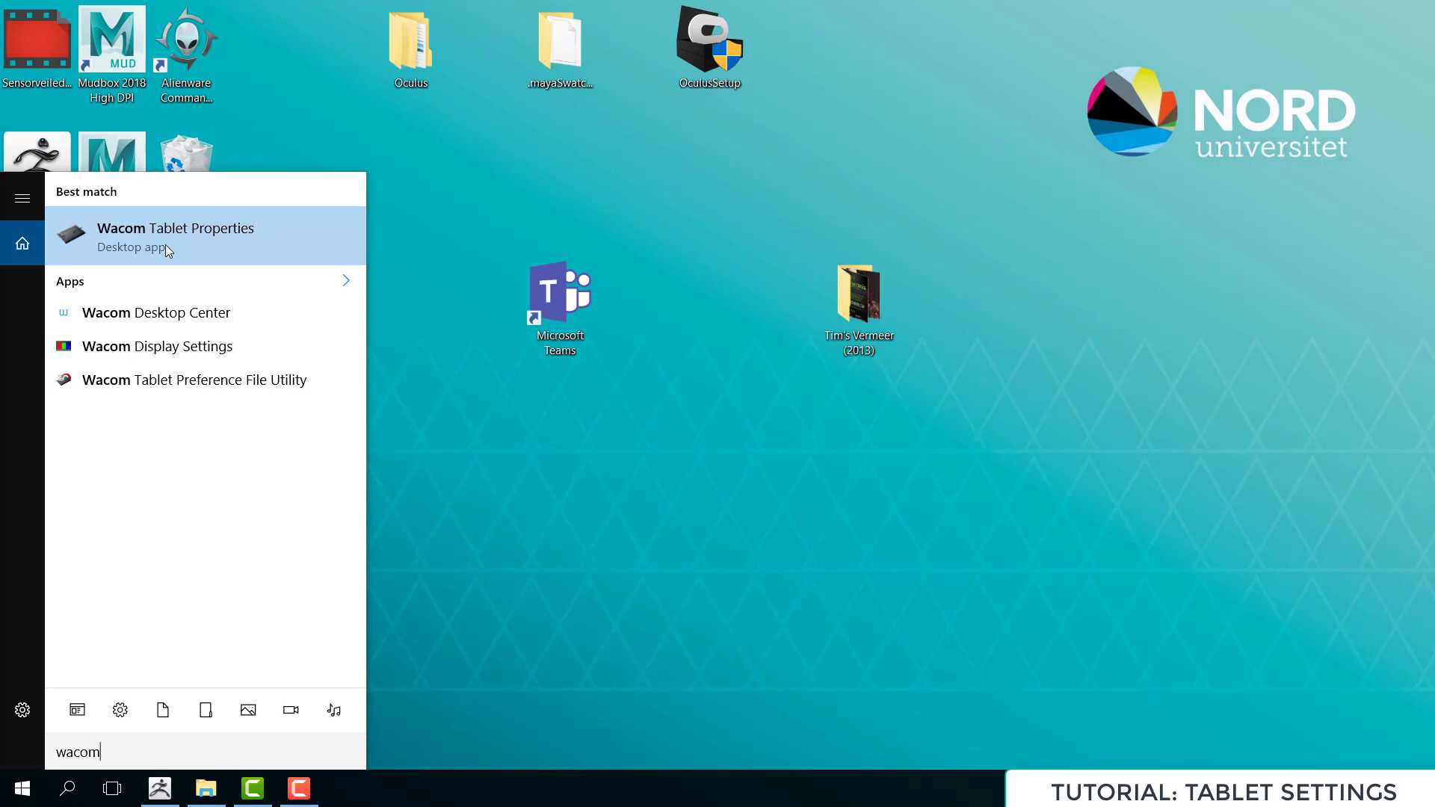
Open Wacom Tablet Properties and restore the Grip Pen's mapping and pen settings to their defaults
left_click(148, 236)
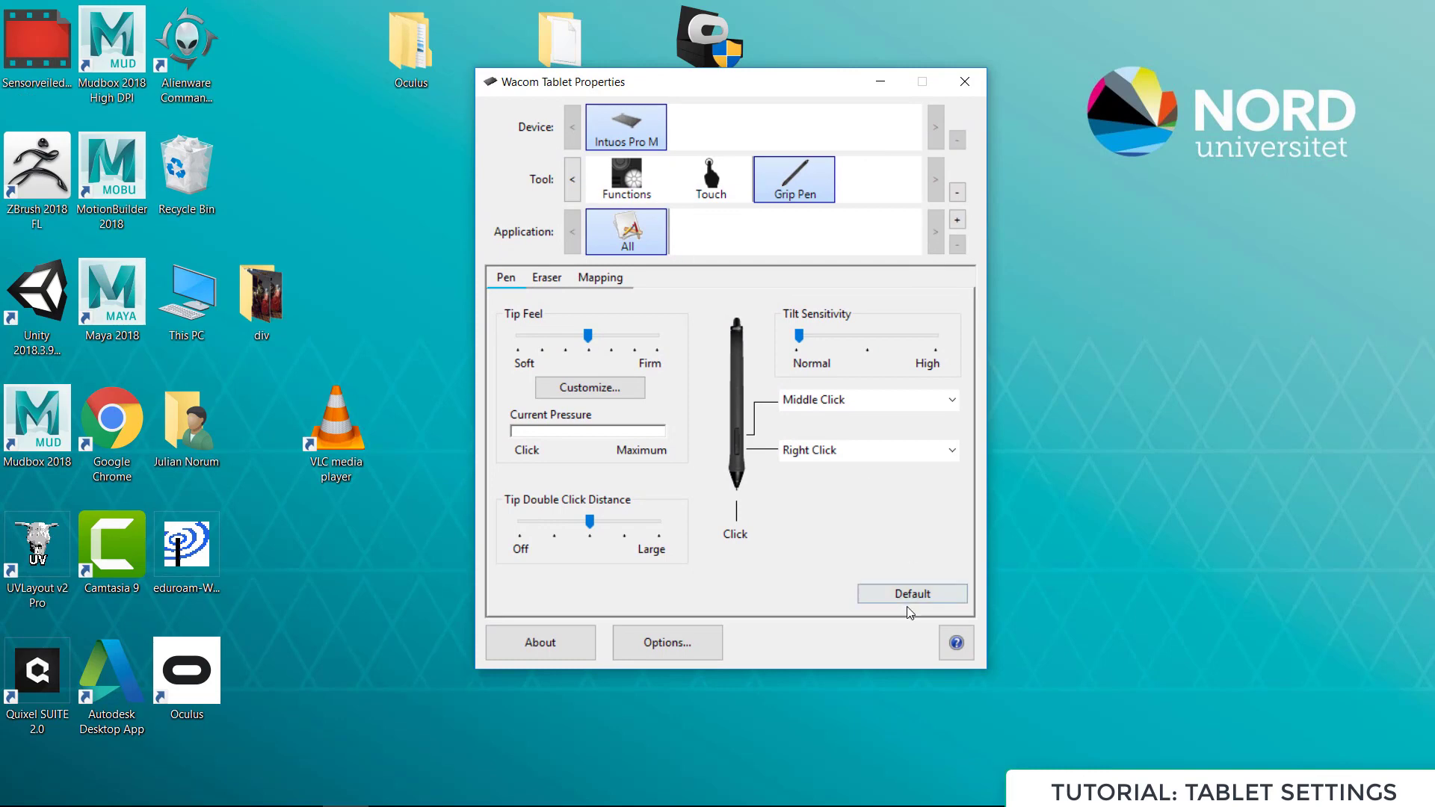
left_click(609, 278)
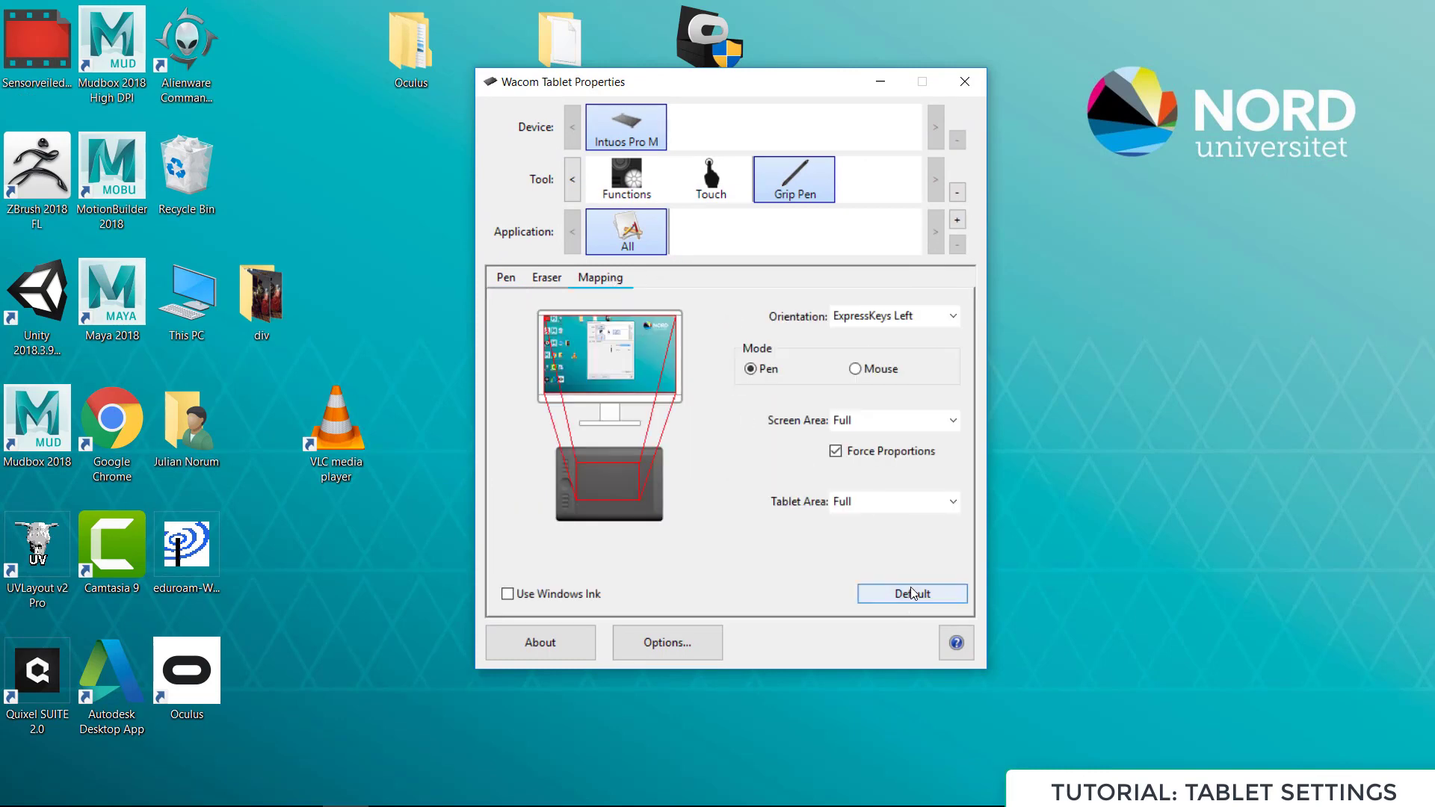
left_click(508, 279)
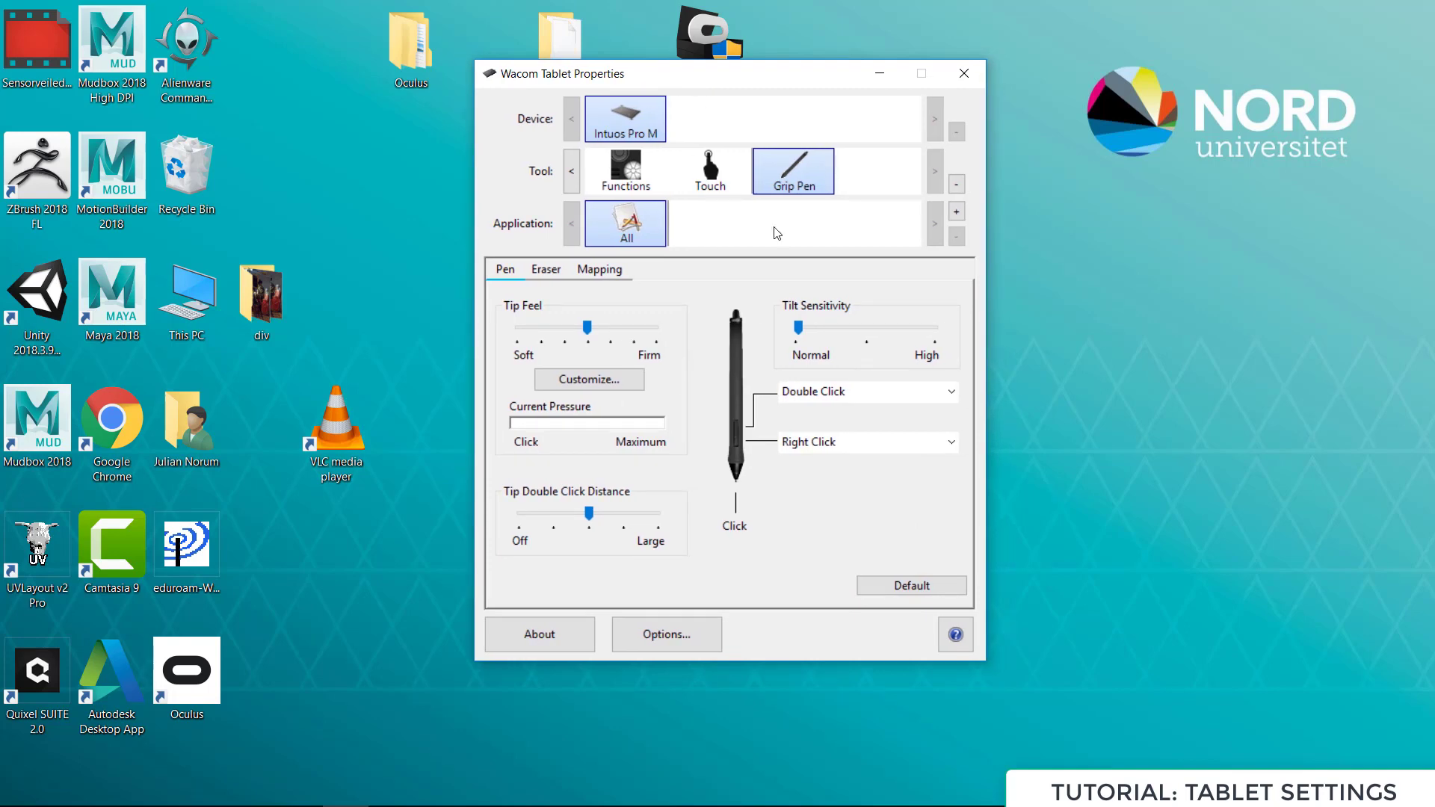
left_click_drag(769, 63, 766, 93)
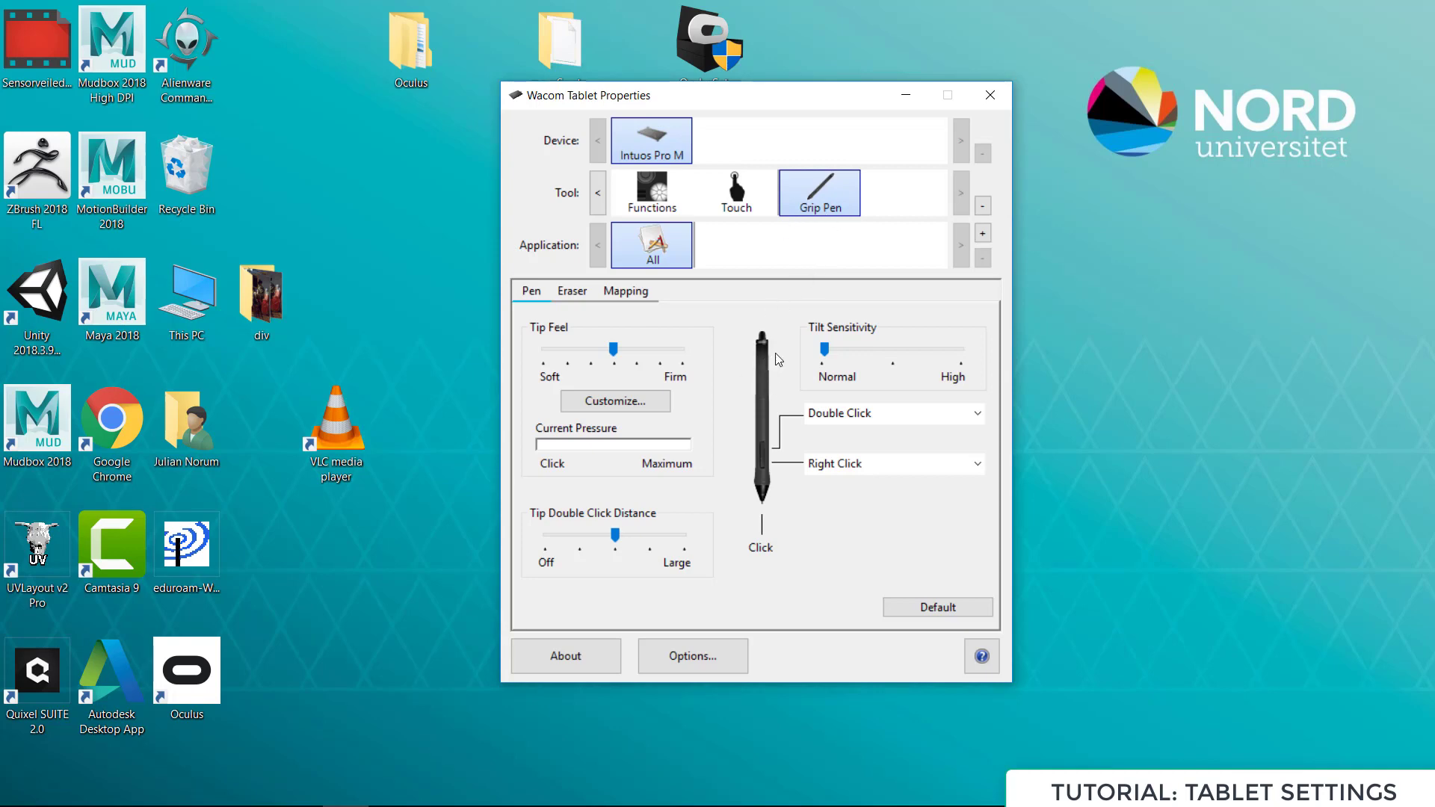
Test the Grip Pen's tip pressure with light and firm presses, checking the Current Pressure indicator
left_click(773, 329)
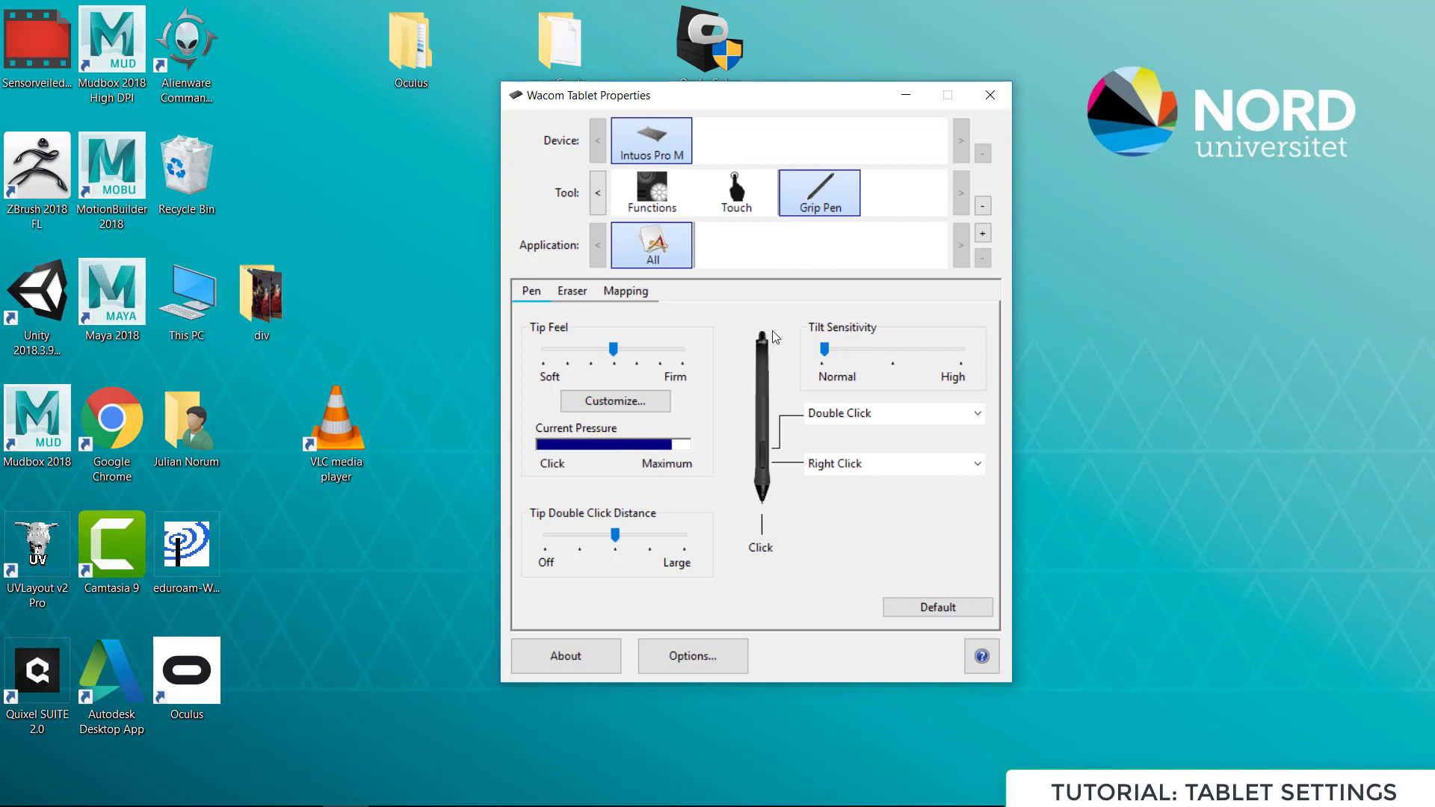
left_click(547, 448)
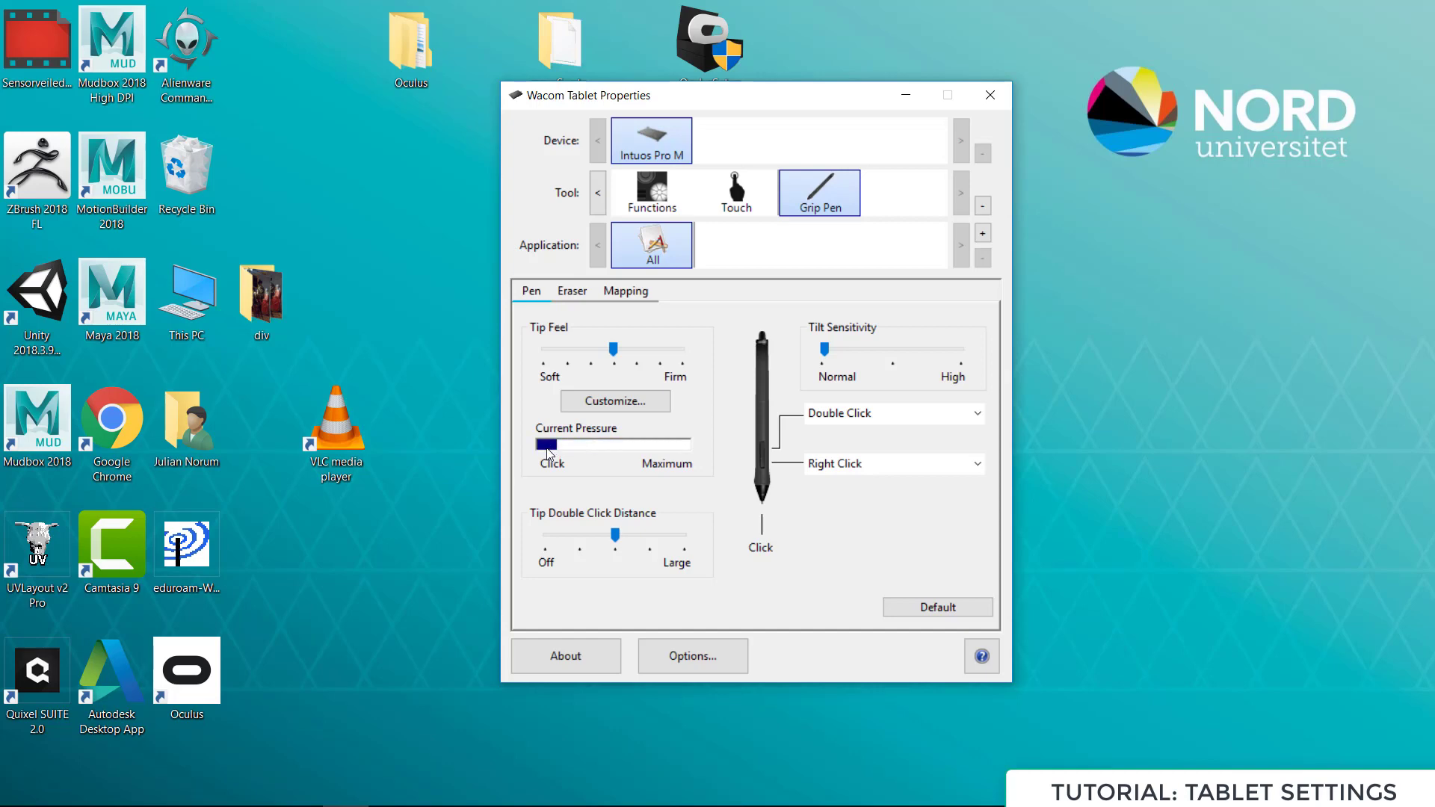
left_click(588, 448)
left_click(607, 468)
left_click(607, 468)
left_click_drag(714, 404, 572, 321)
left_click(603, 456)
left_click(601, 458)
left_click(551, 461)
left_click(572, 462)
left_click(698, 412)
left_click(699, 412)
left_click(698, 412)
Assign Middle Click to the Grip Pen's upper side button
left_click_drag(813, 98, 828, 106)
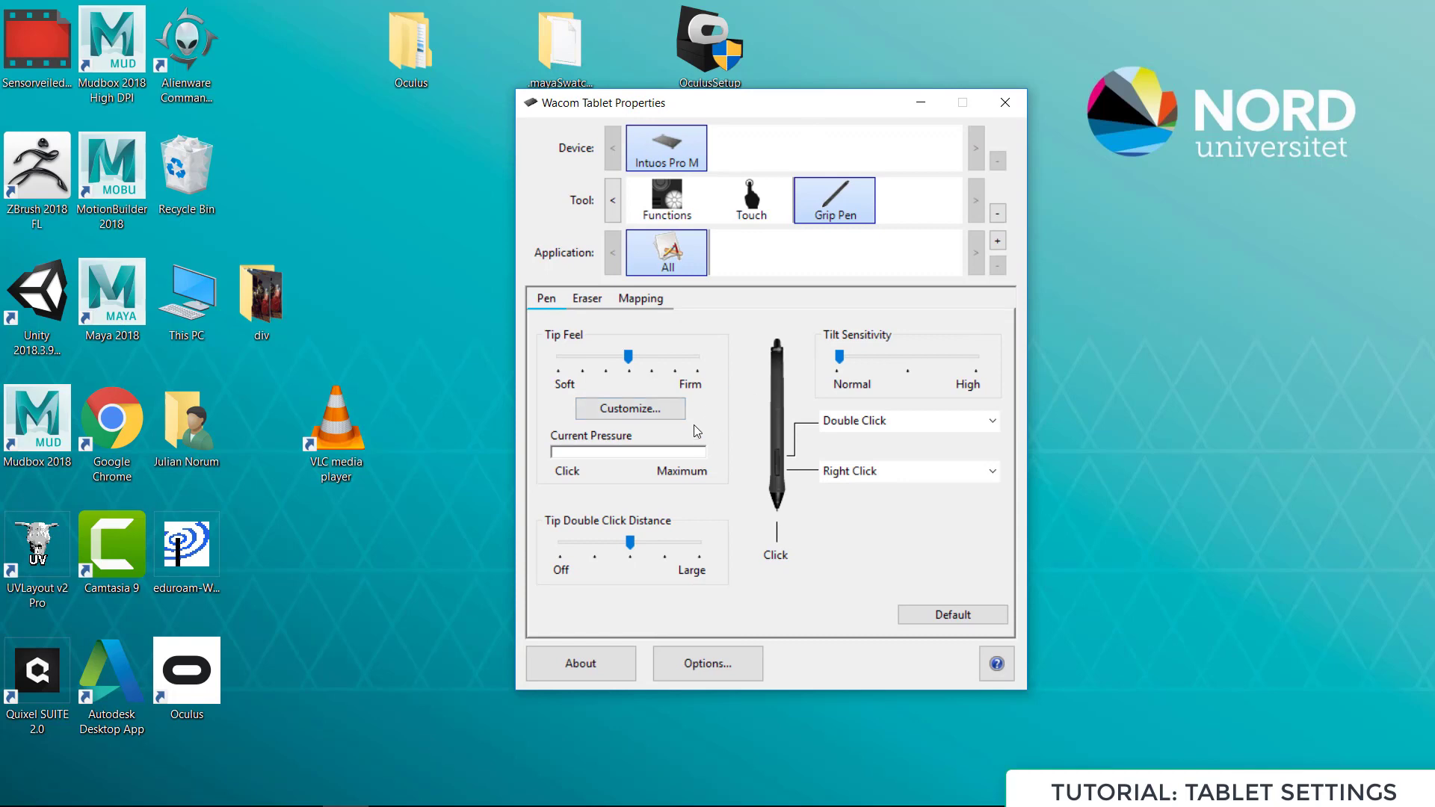
left_click(848, 426)
mouse_move(867, 446)
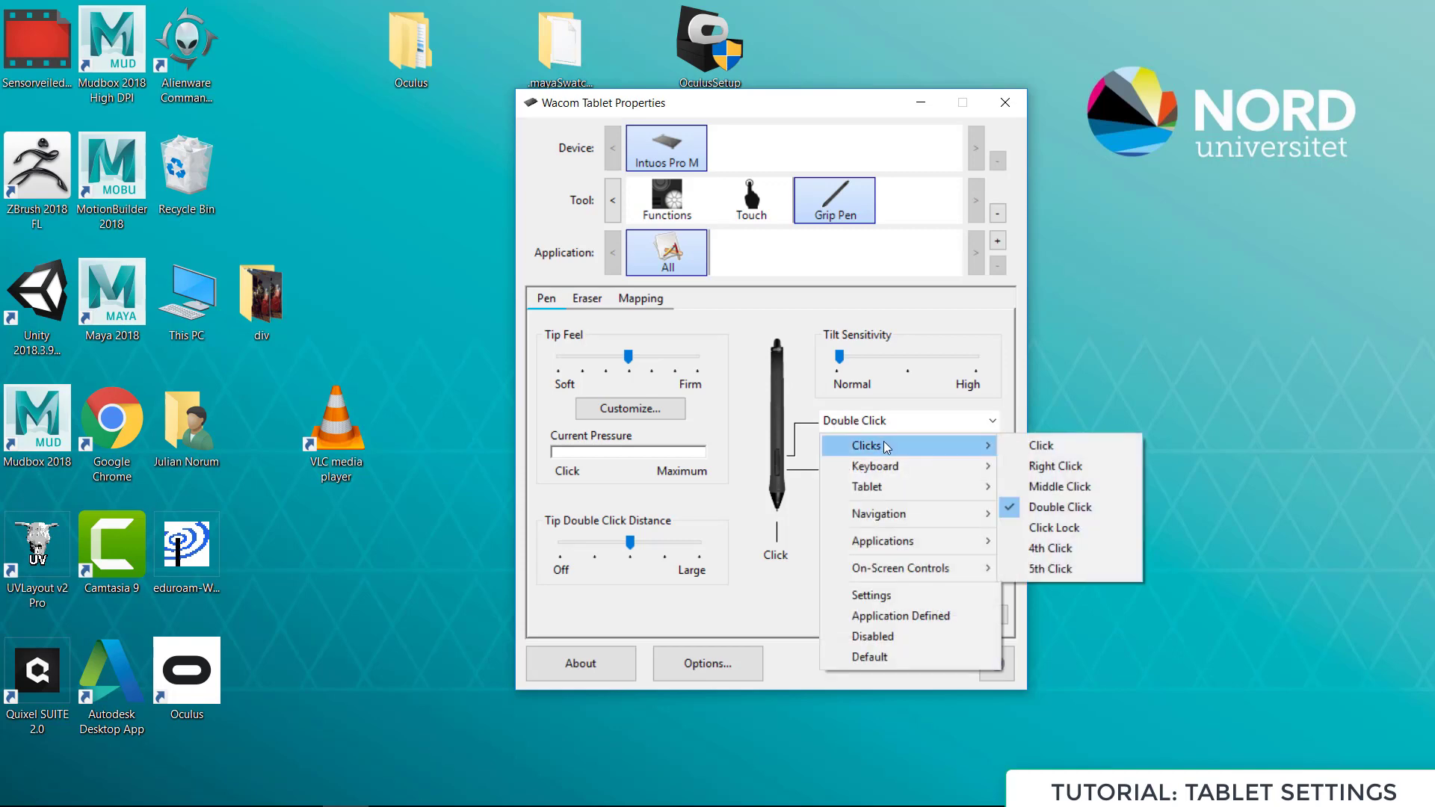
left_click(1053, 487)
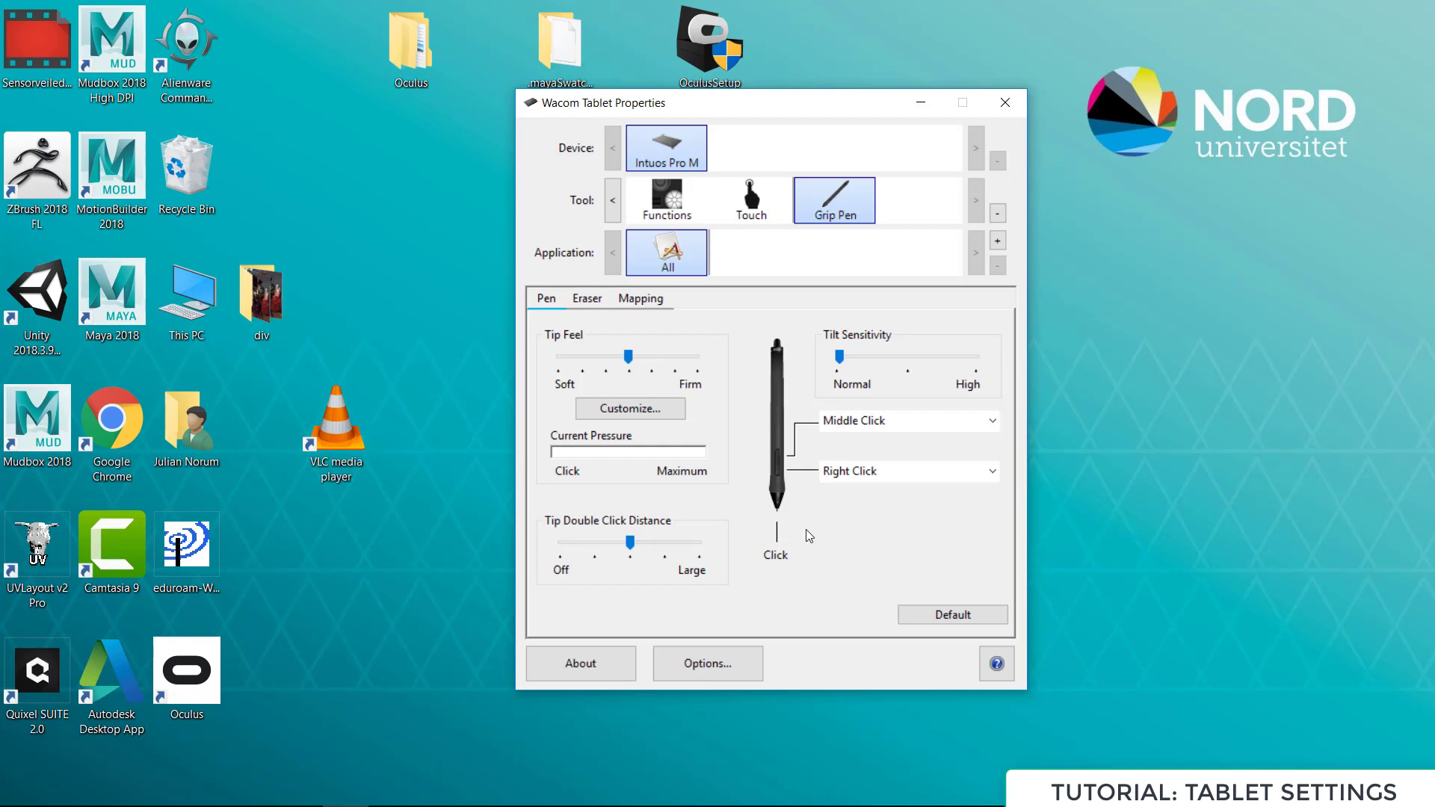
Enable Force Proportions in the Grip Pen's mapping settings
left_click(652, 302)
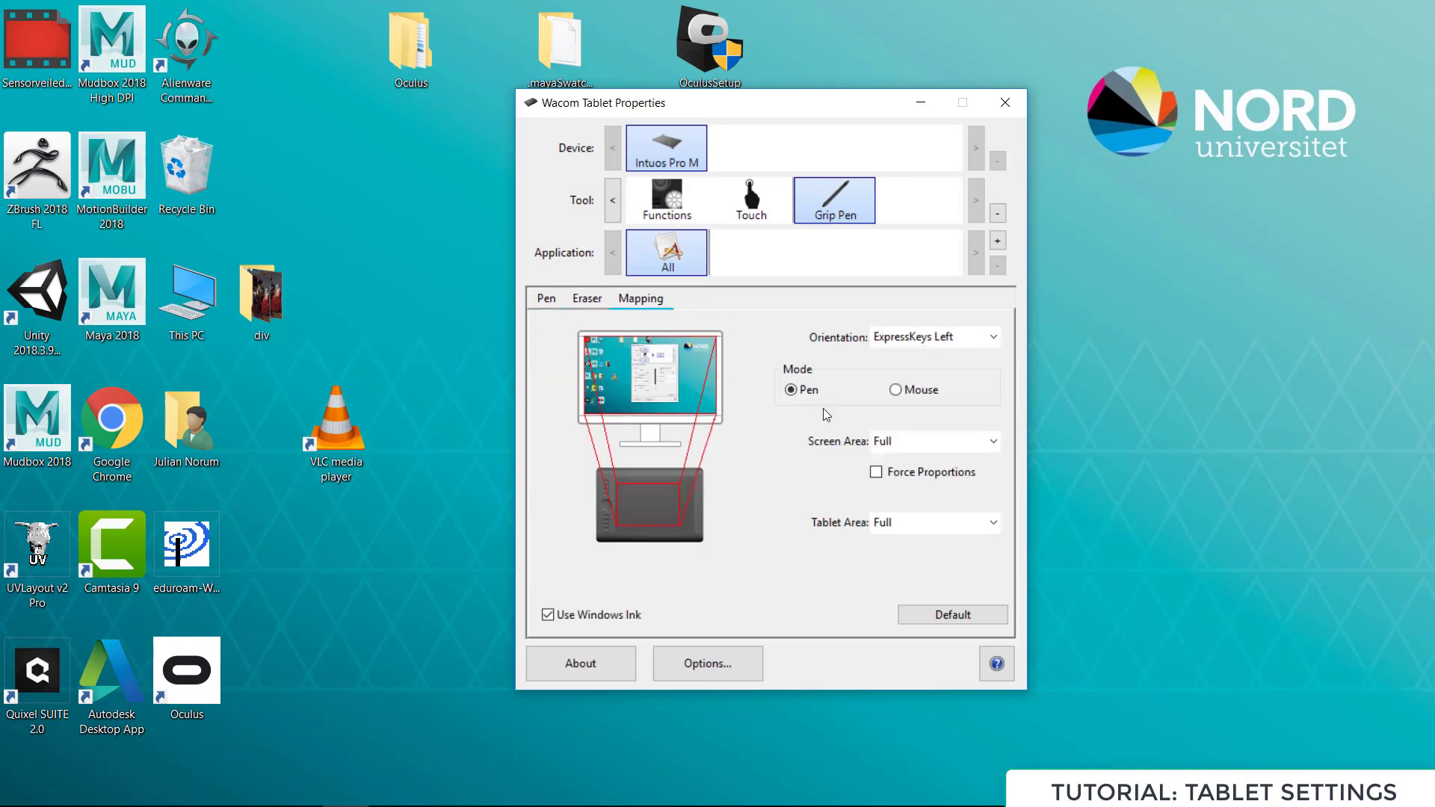
left_click(877, 474)
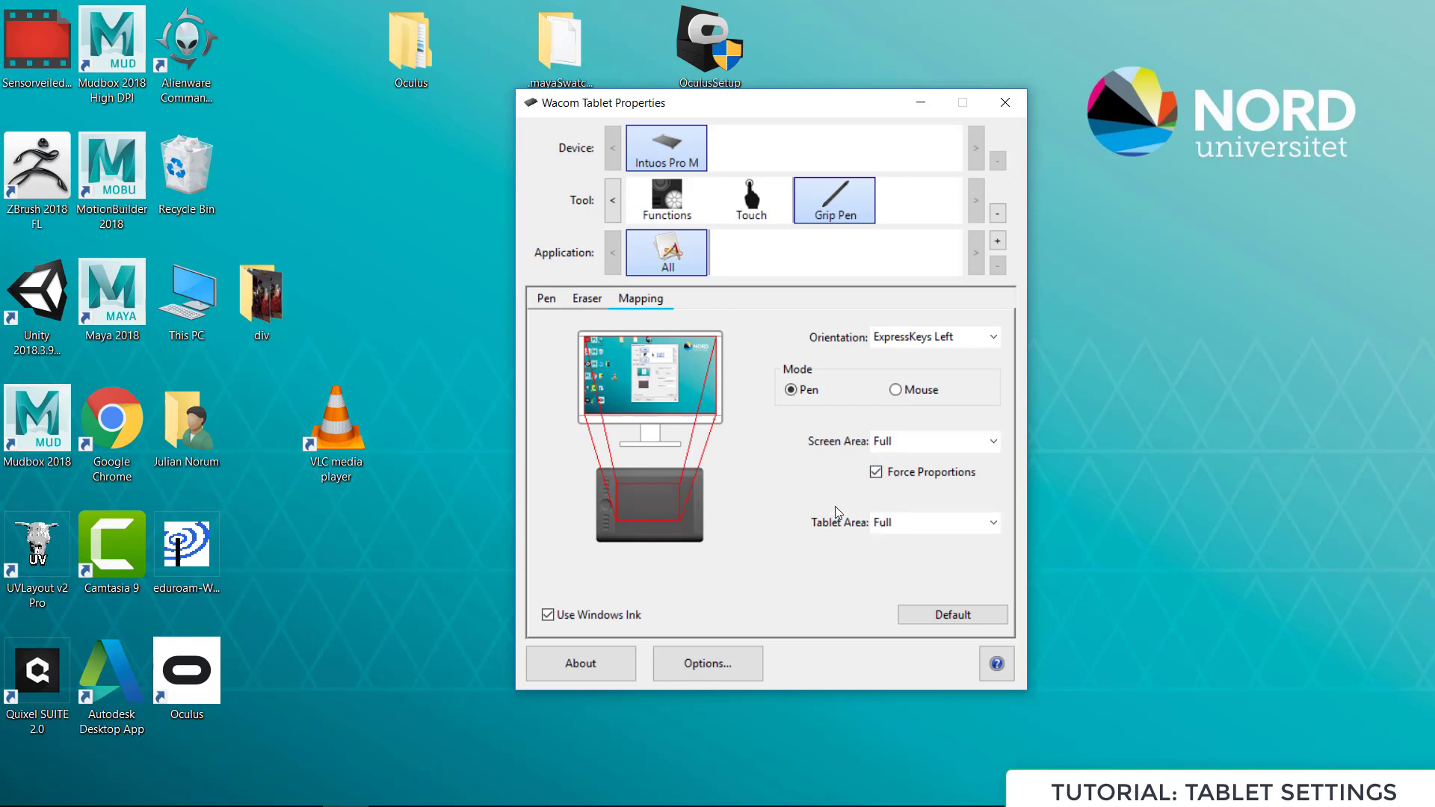
left_click(877, 472)
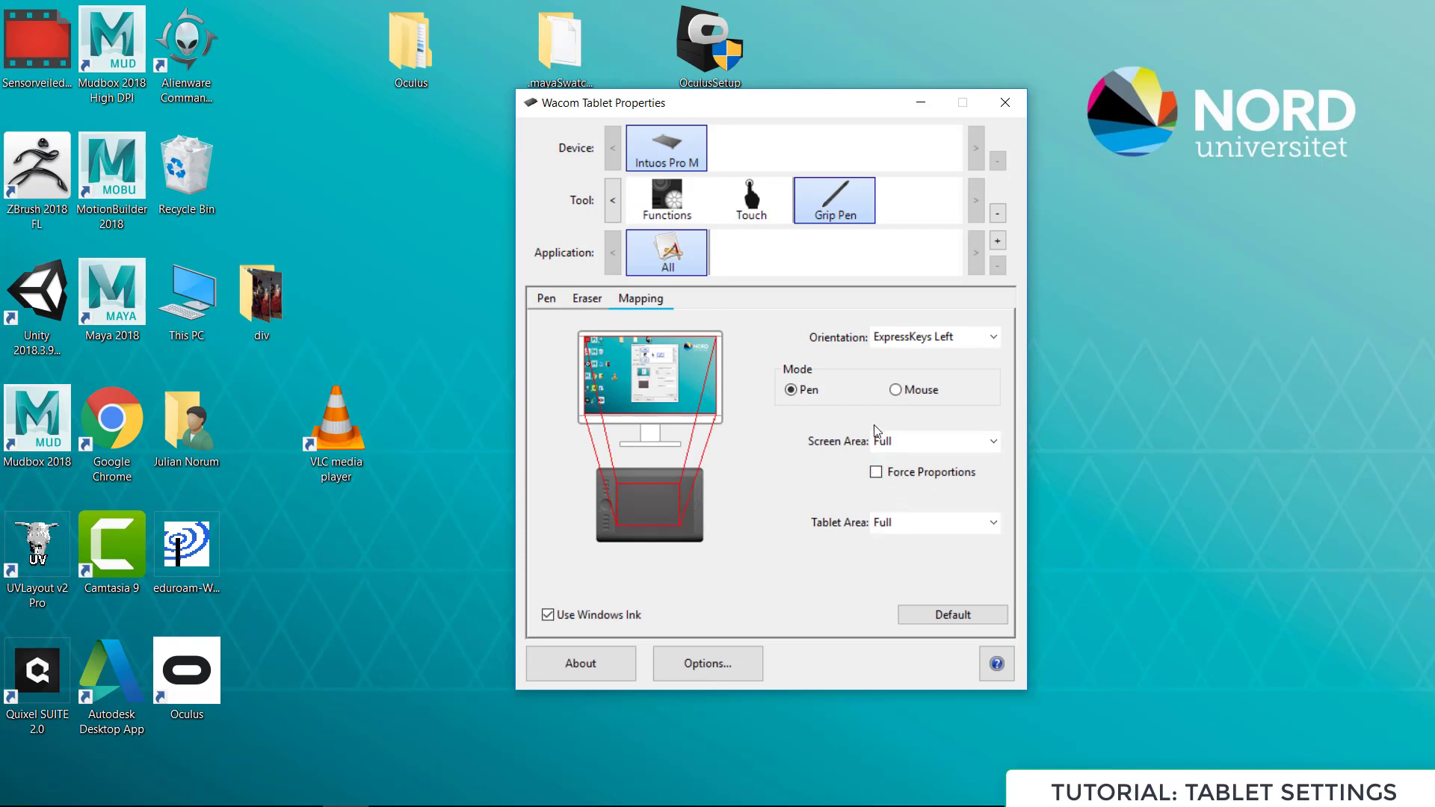
left_click(879, 472)
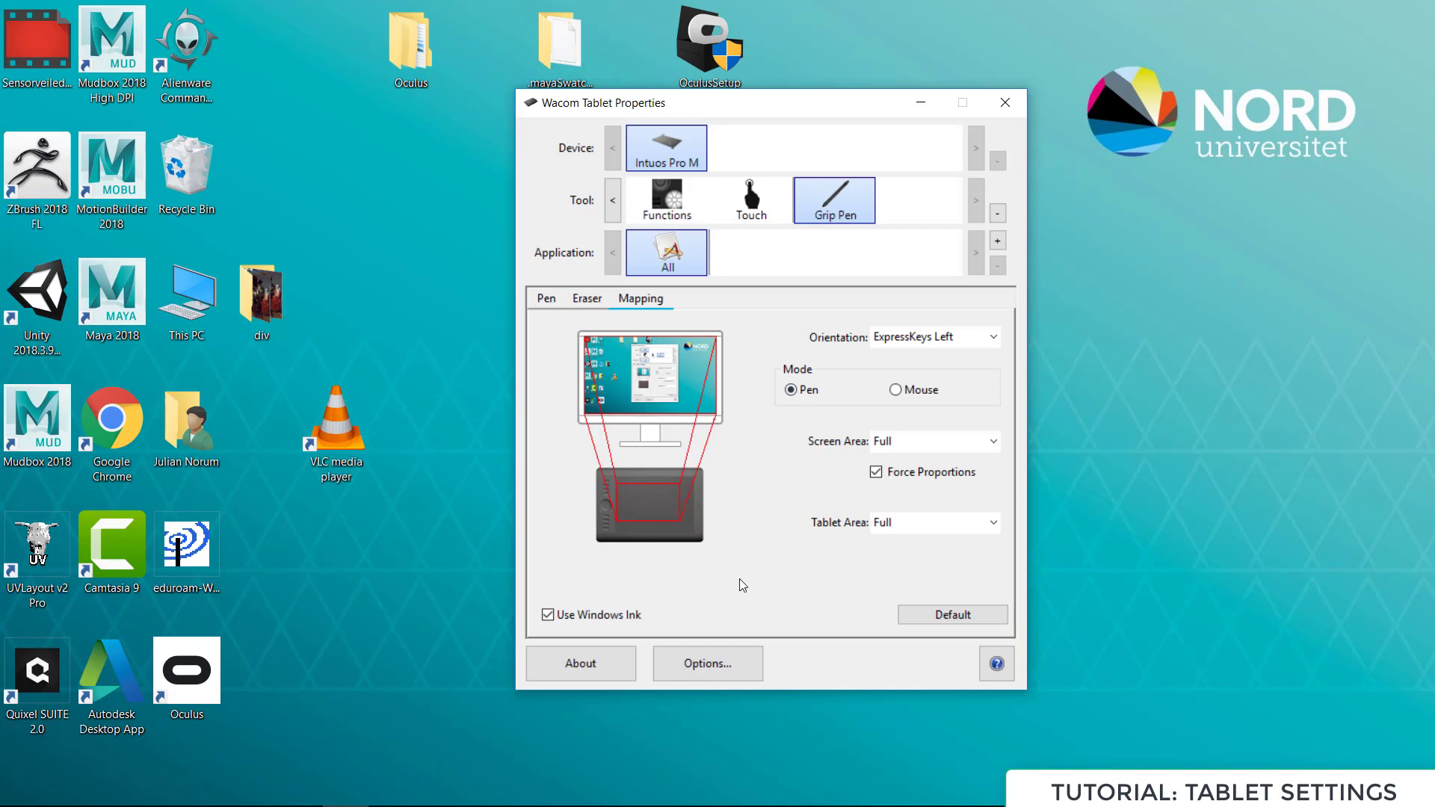
left_click(879, 475)
left_click(877, 474)
Disable Use Windows Ink for the Grip Pen
left_click(549, 620)
left_click(549, 620)
left_click(548, 620)
left_click(548, 615)
Review the Grip Pen's button assignments and mapping settings
left_click(547, 299)
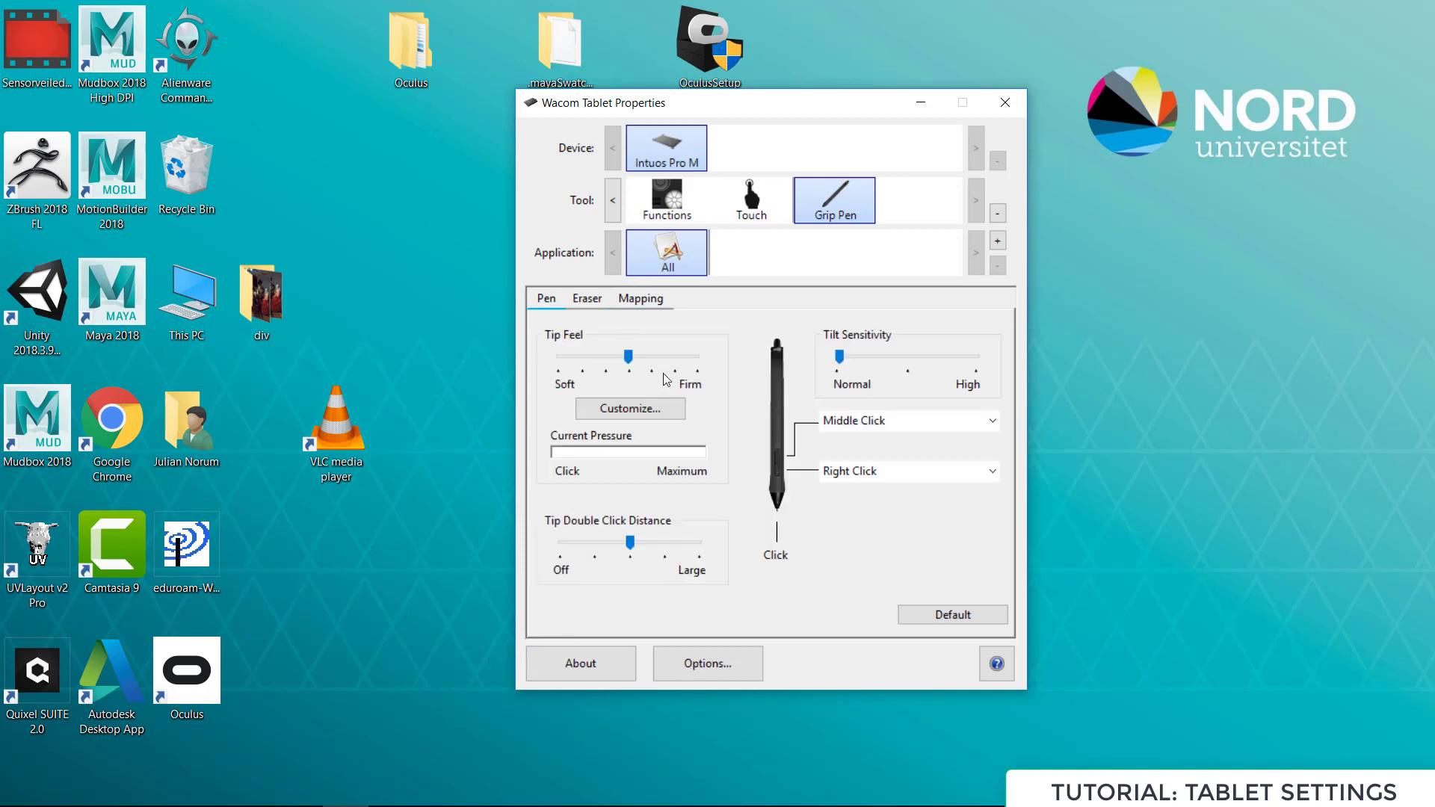
left_click(643, 299)
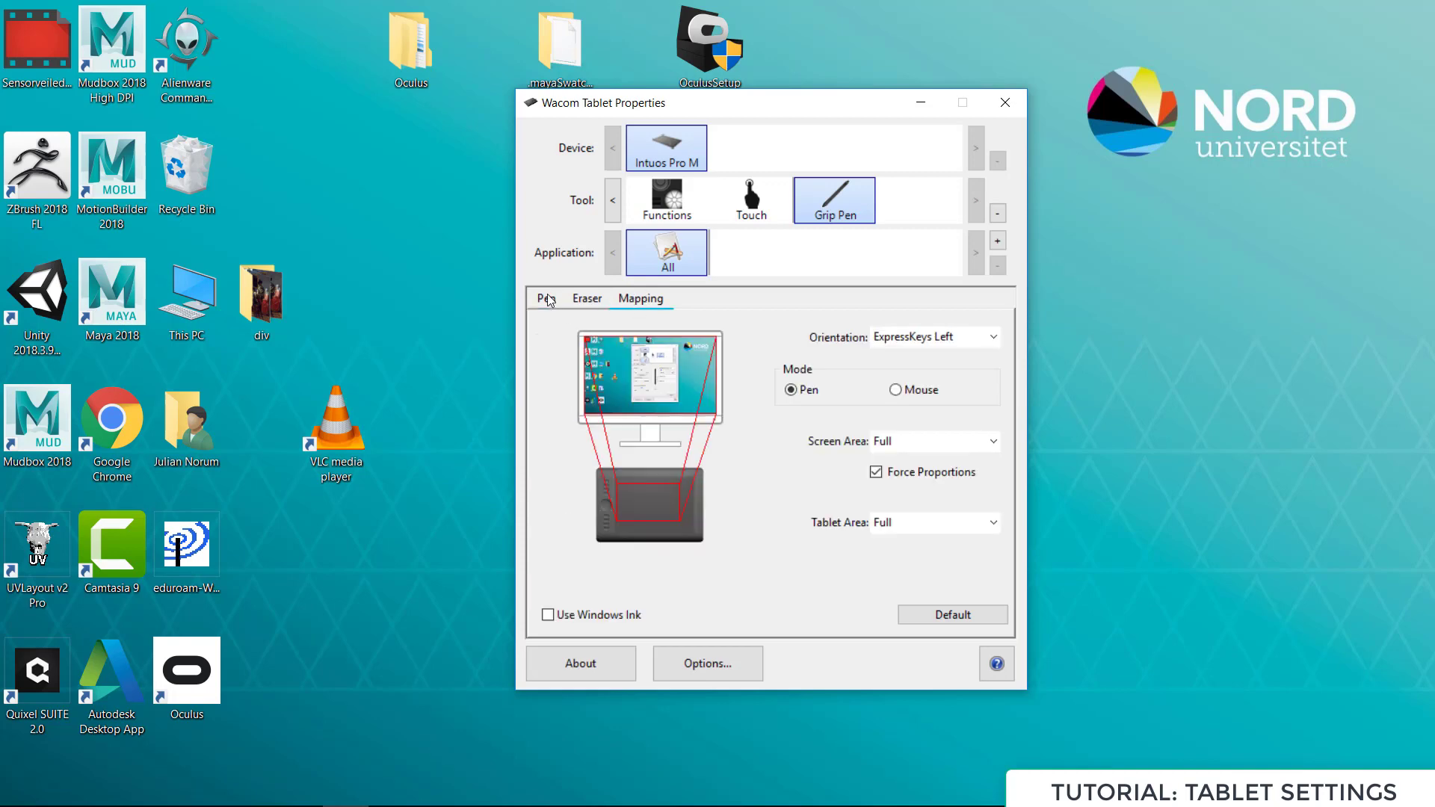
left_click(547, 297)
left_click(641, 299)
left_click_drag(760, 109, 778, 119)
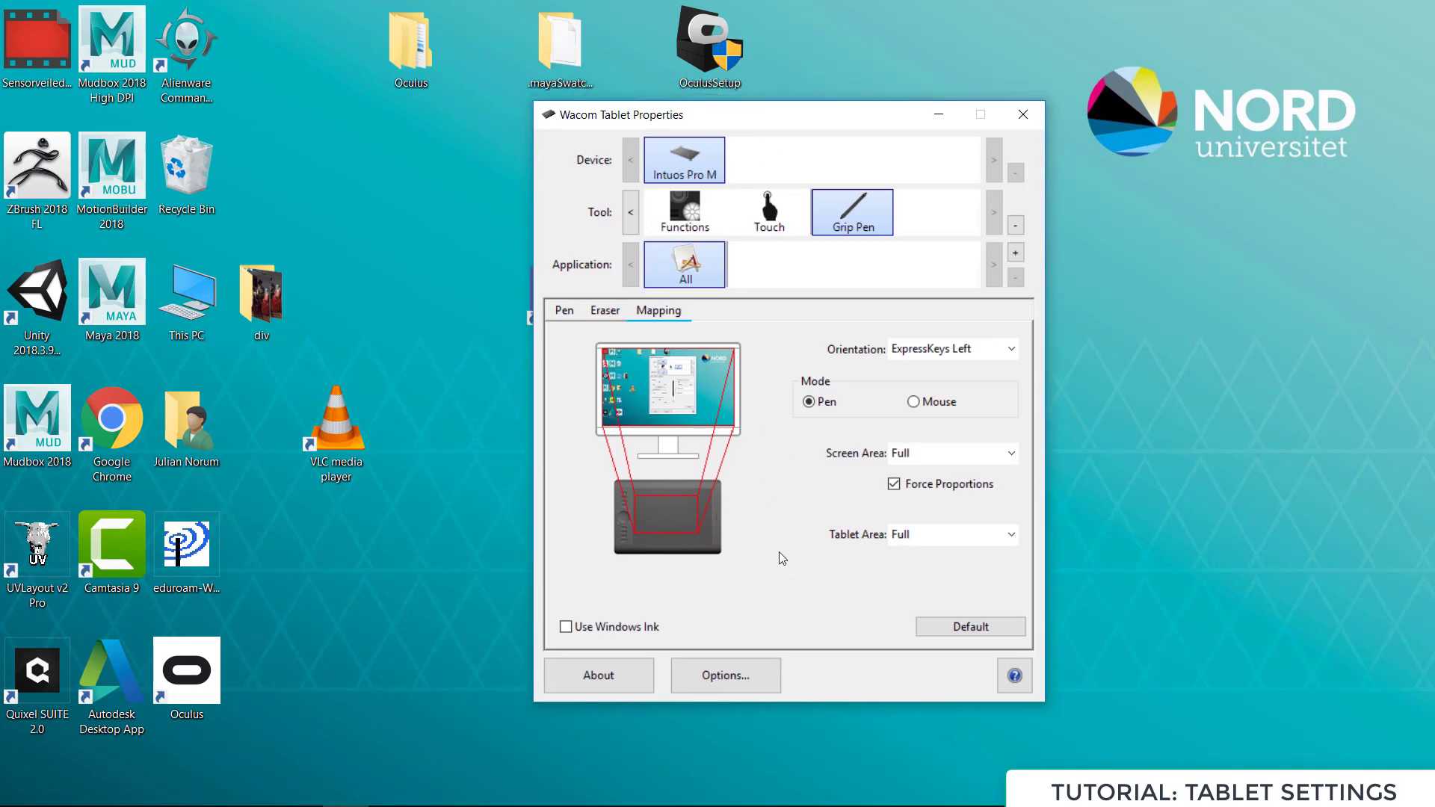